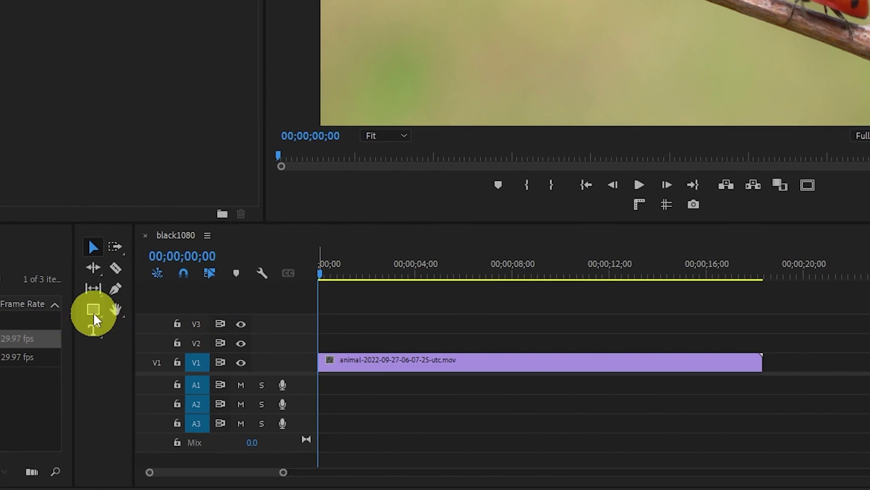
# Choose the Ellipse Tool from the Rectangle Tool flyout.
pyautogui.click(97, 317)
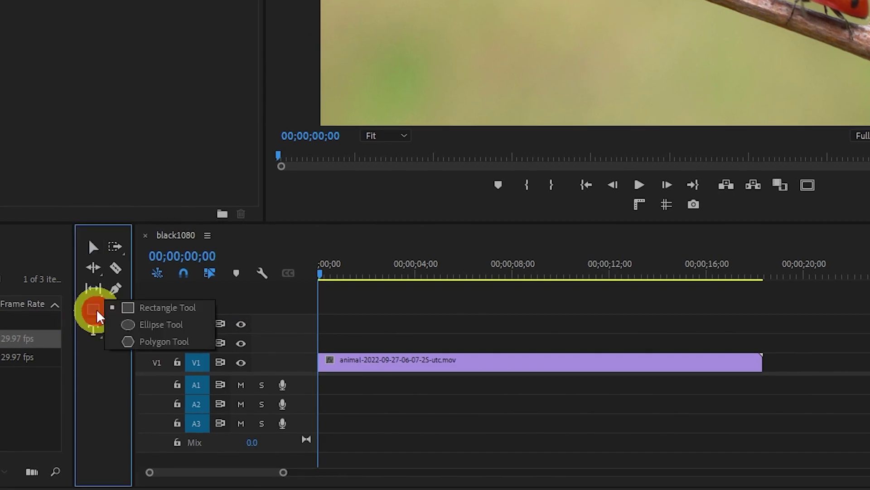
pyautogui.click(147, 325)
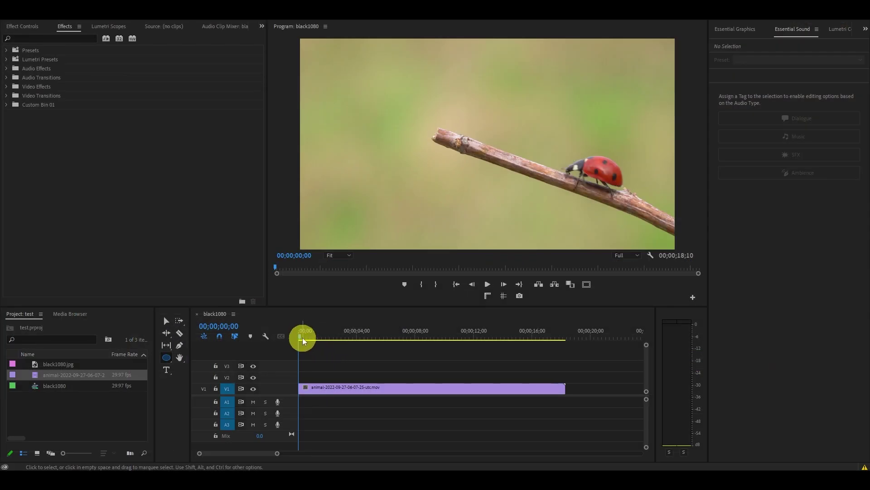
# At about 1 second, draw a grey ellipse over the ladybug at the stick's tip.
pyautogui.moveTo(306, 335); pyautogui.dragTo(328, 337)
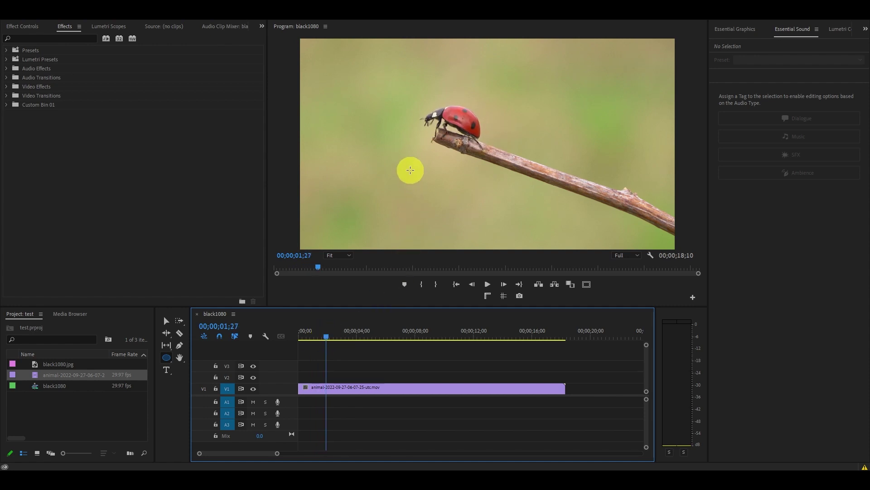
pyautogui.moveTo(410, 170); pyautogui.dragTo(499, 86)
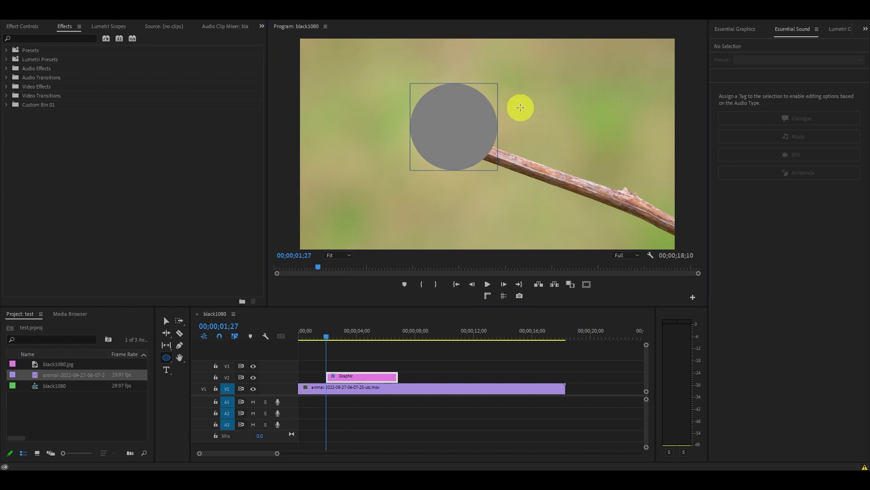
pyautogui.click(739, 31)
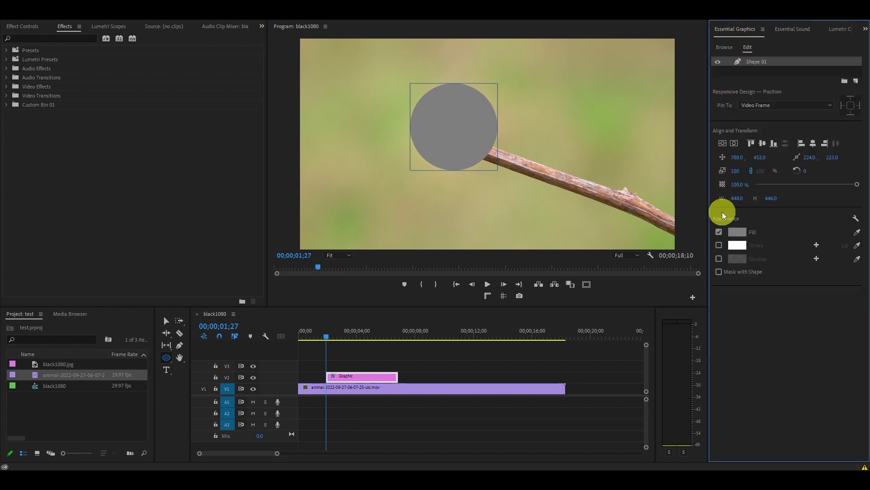
# Remove the circle's fill and give it a red FF0000 stroke of width 24.
pyautogui.click(719, 232)
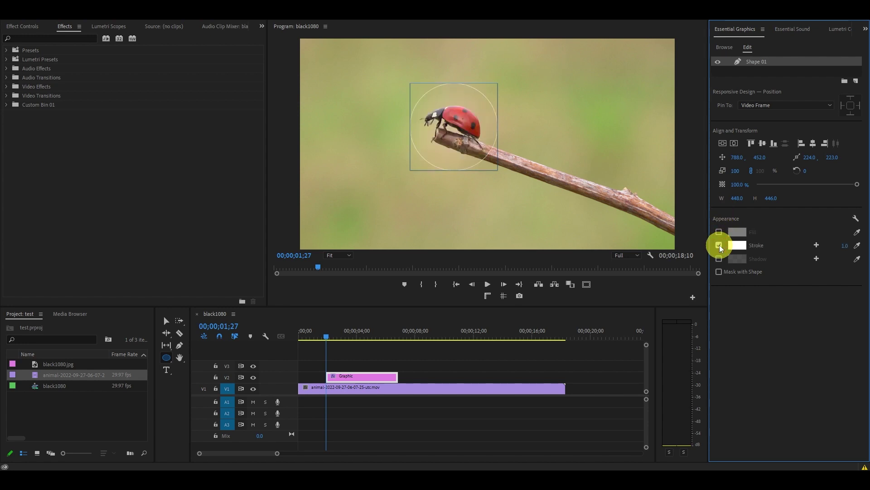
pyautogui.click(738, 246)
pyautogui.click(417, 259)
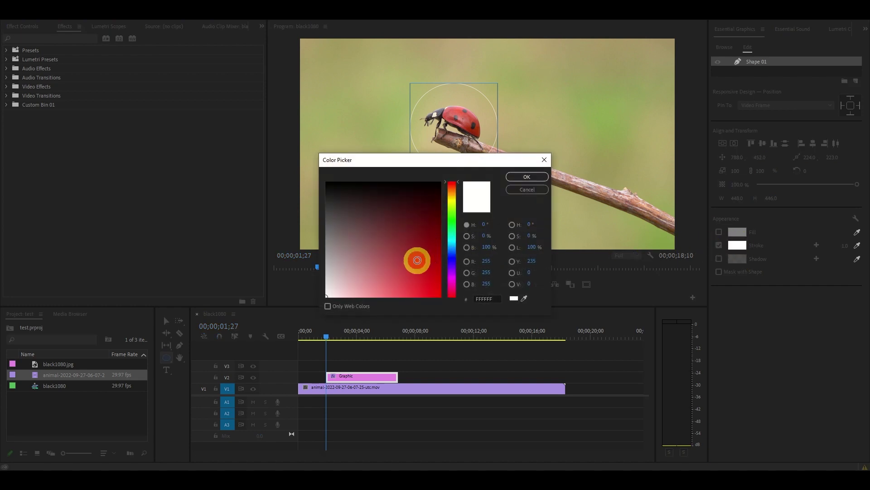
pyautogui.click(526, 177)
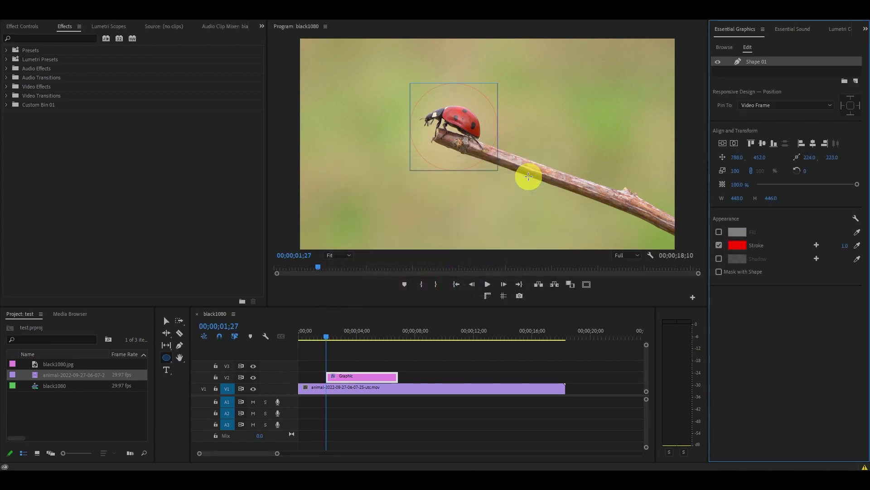
pyautogui.moveTo(845, 249); pyautogui.dragTo(835, 251)
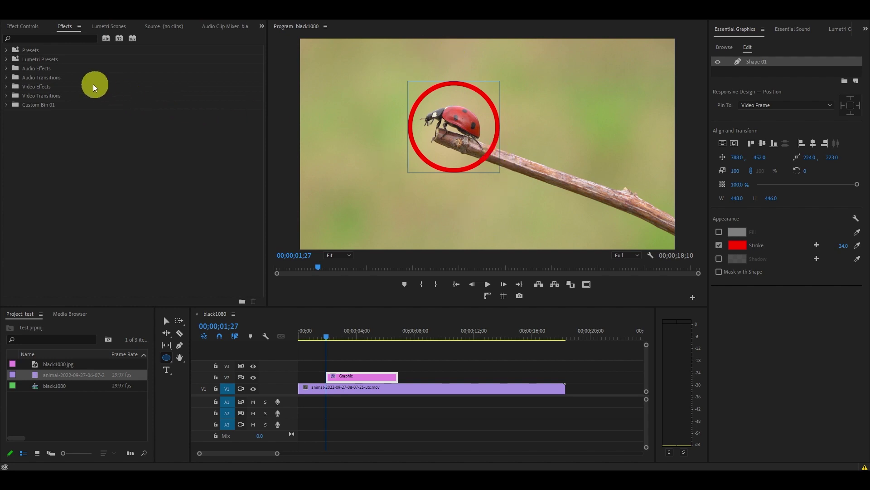
# Drop the Clock Wipe transition onto the Graphic clip's start and preview playback.
pyautogui.click(39, 38)
pyautogui.write('clock')
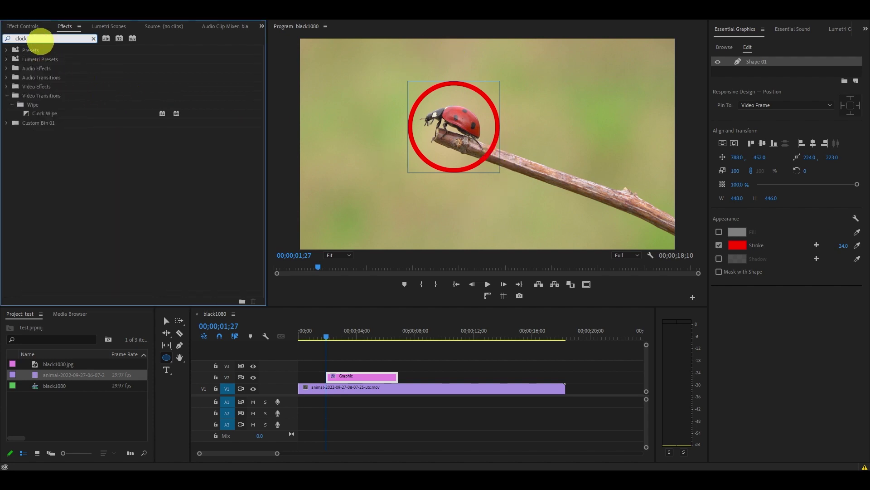
pyautogui.moveTo(44, 113); pyautogui.dragTo(329, 378)
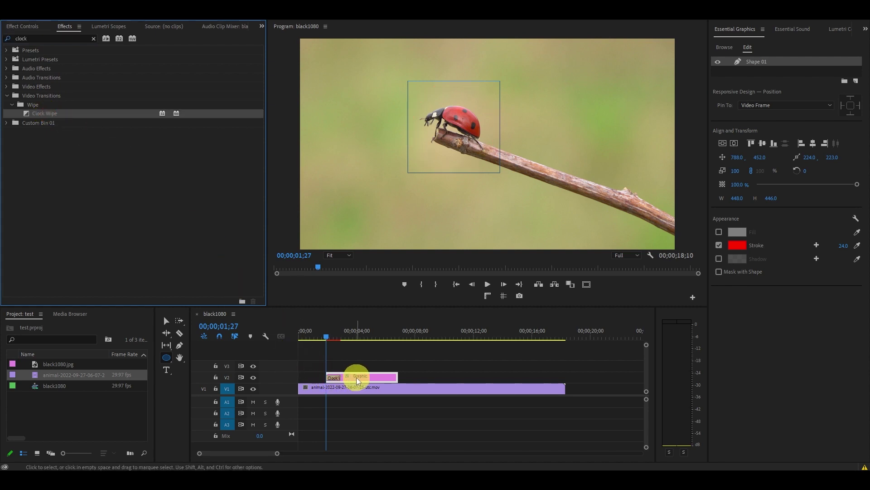
pyautogui.click(487, 285)
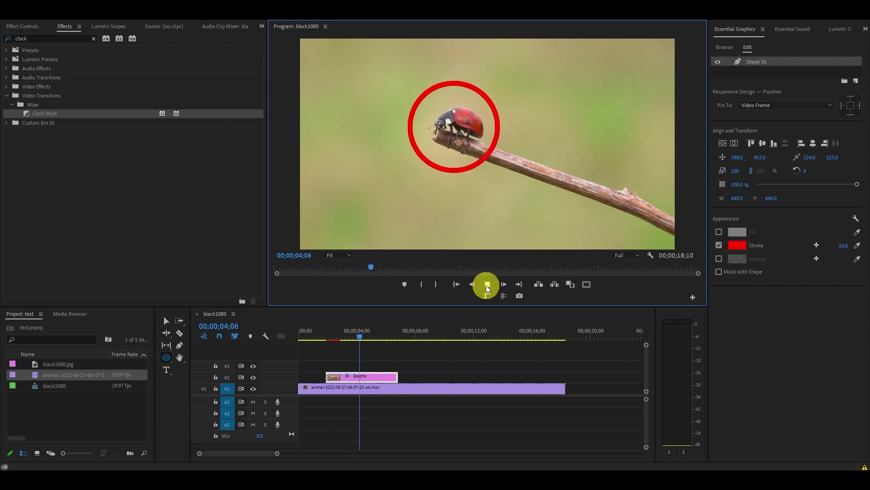
# Stop playback and drag the red circle down and right over the ladybug.
pyautogui.click(345, 376)
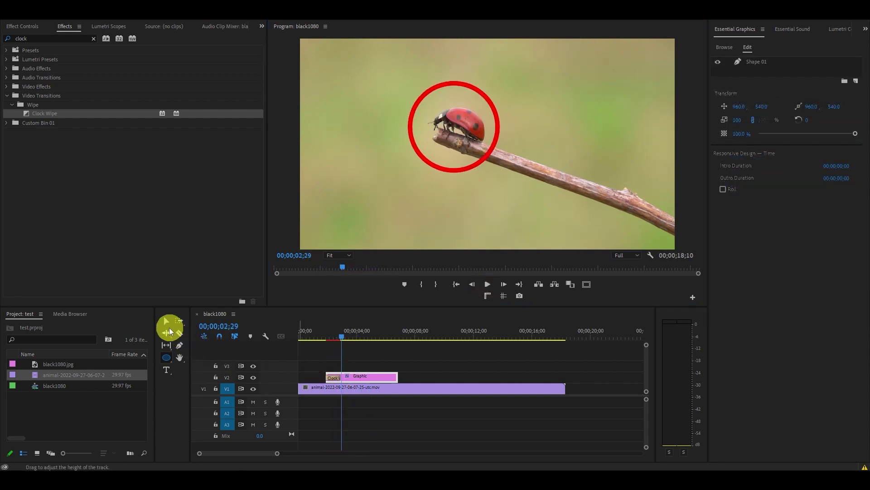
pyautogui.click(165, 321)
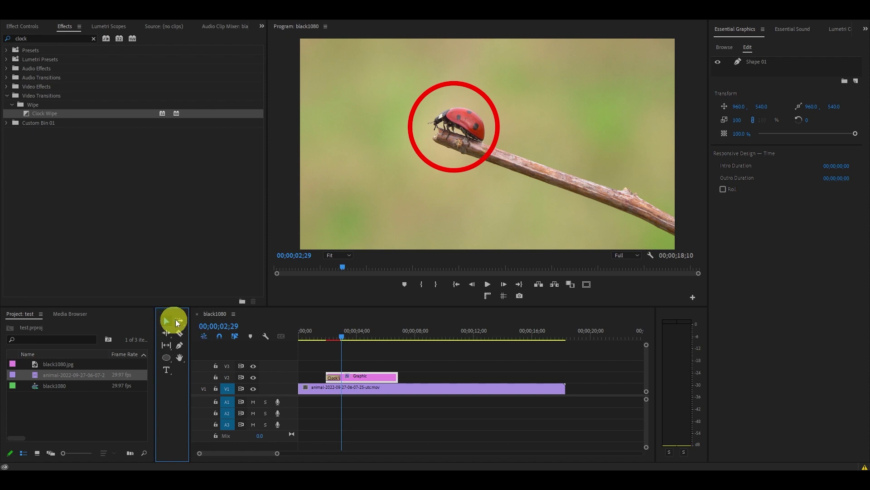
pyautogui.click(435, 193)
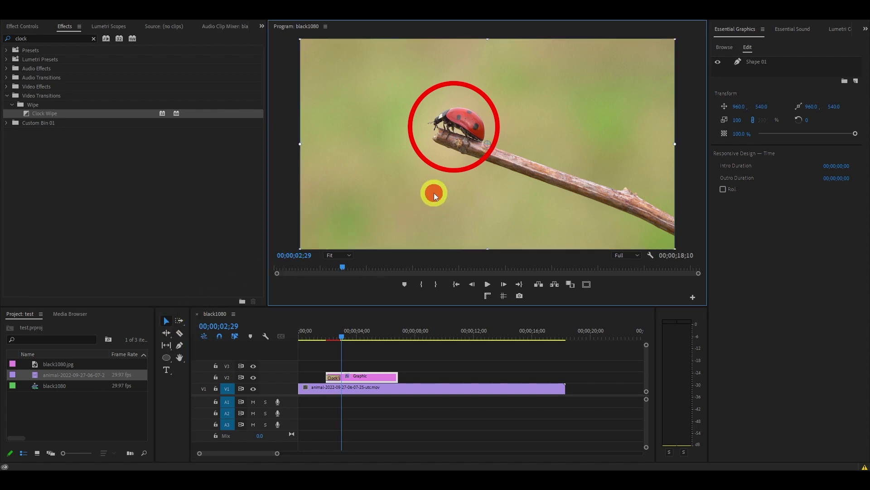
pyautogui.moveTo(438, 108); pyautogui.dragTo(456, 128)
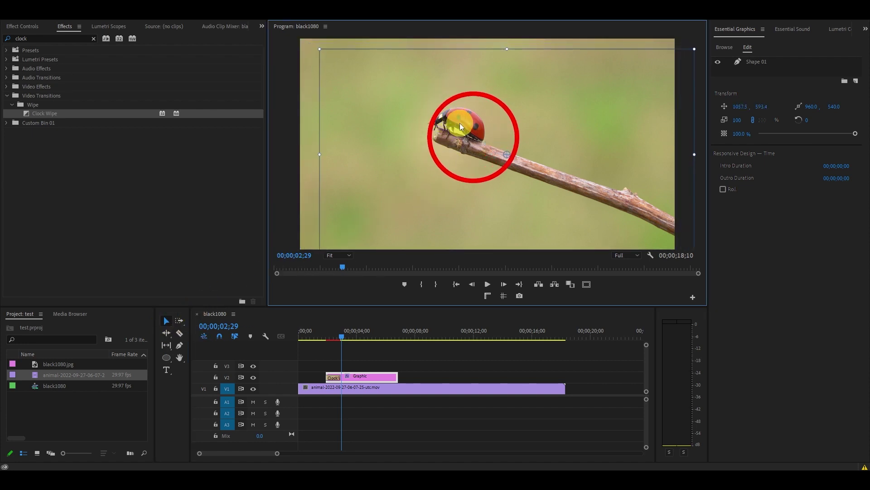
pyautogui.moveTo(456, 128); pyautogui.dragTo(460, 128)
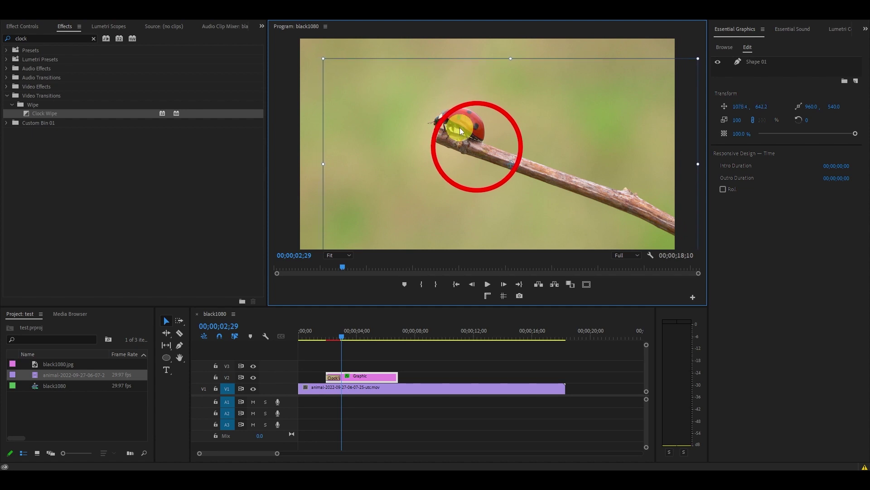
# Nest the Graphic clip as Nested Sequence 01 and move the ring up-left.
pyautogui.rightClick(369, 376)
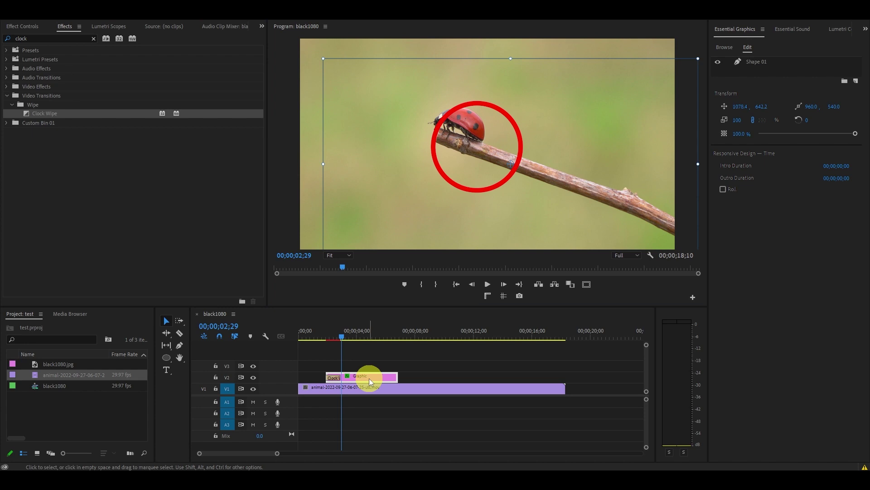
pyautogui.click(411, 246)
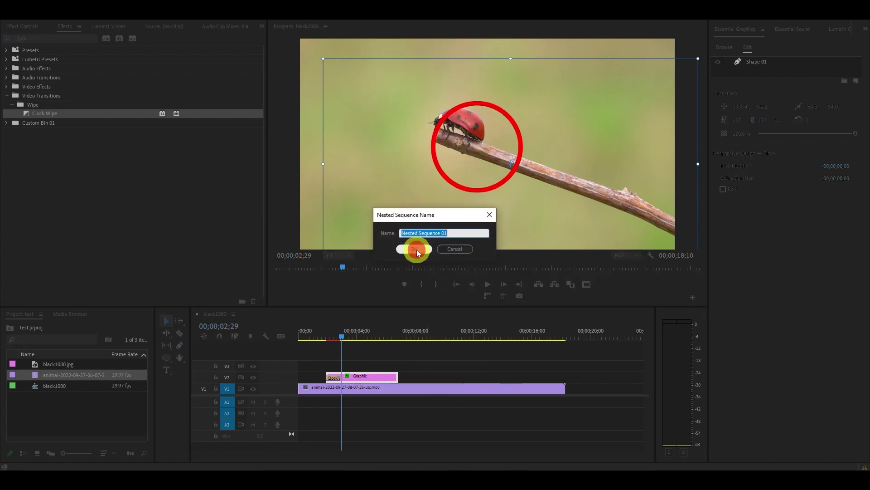
pyautogui.click(425, 250)
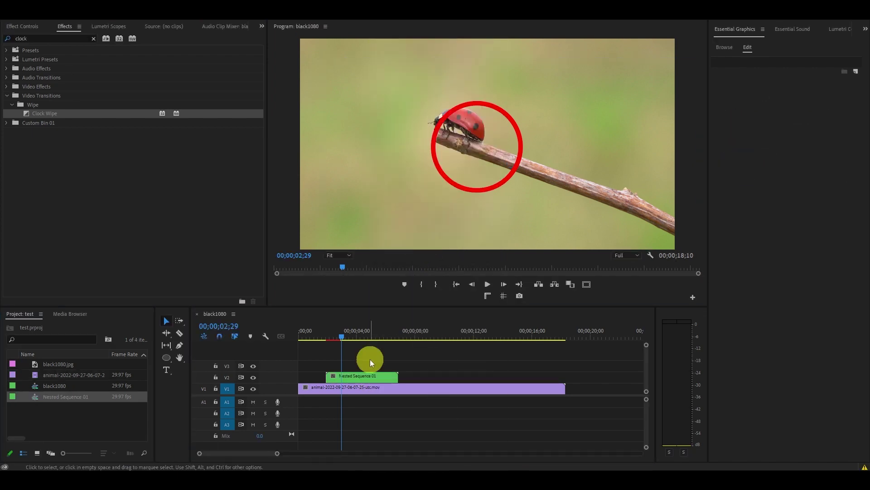
pyautogui.click(379, 216)
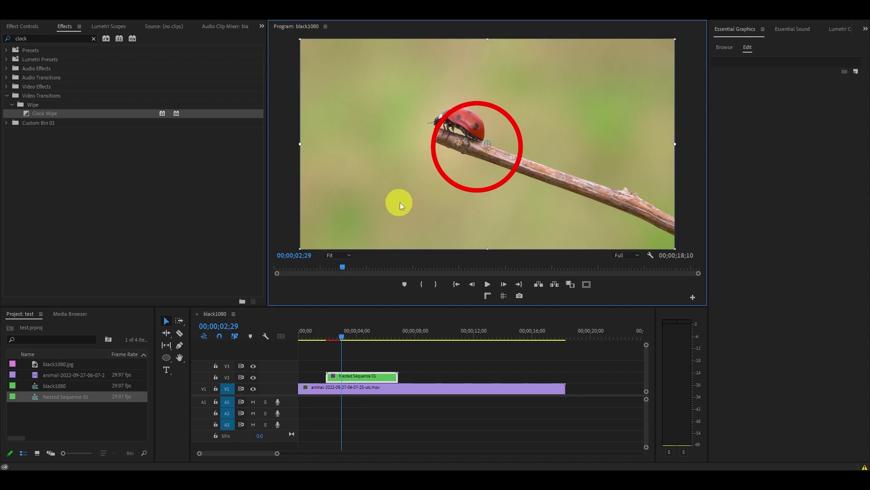
pyautogui.moveTo(419, 195); pyautogui.dragTo(402, 179)
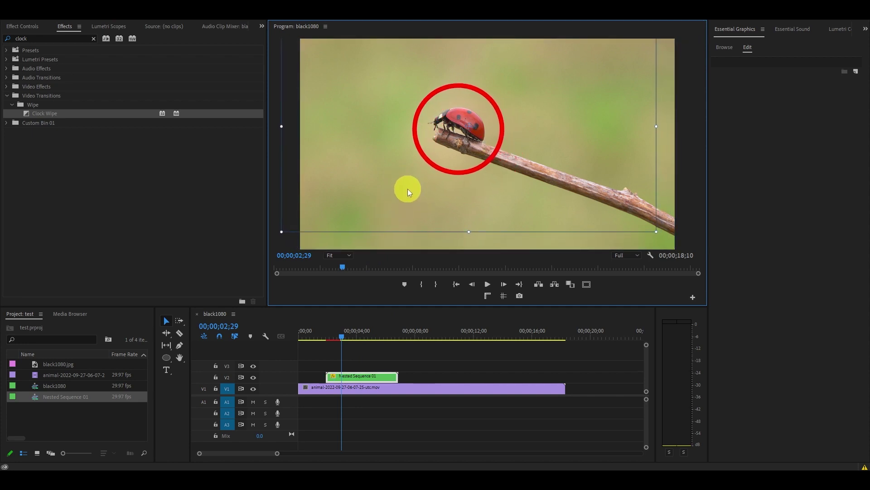